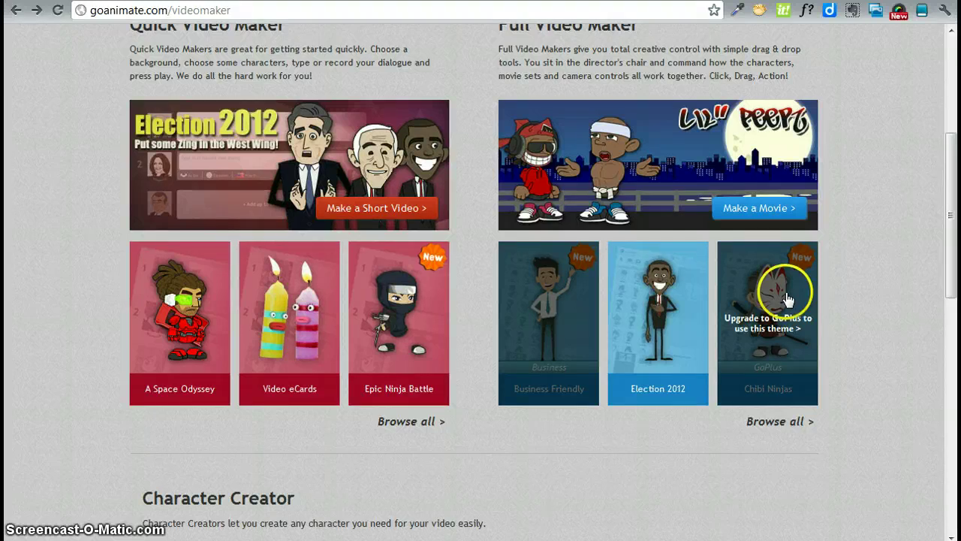
Scroll through the GoAnimate home page to locate the Full Video Maker section.
scroll(848, 263, up, 4)
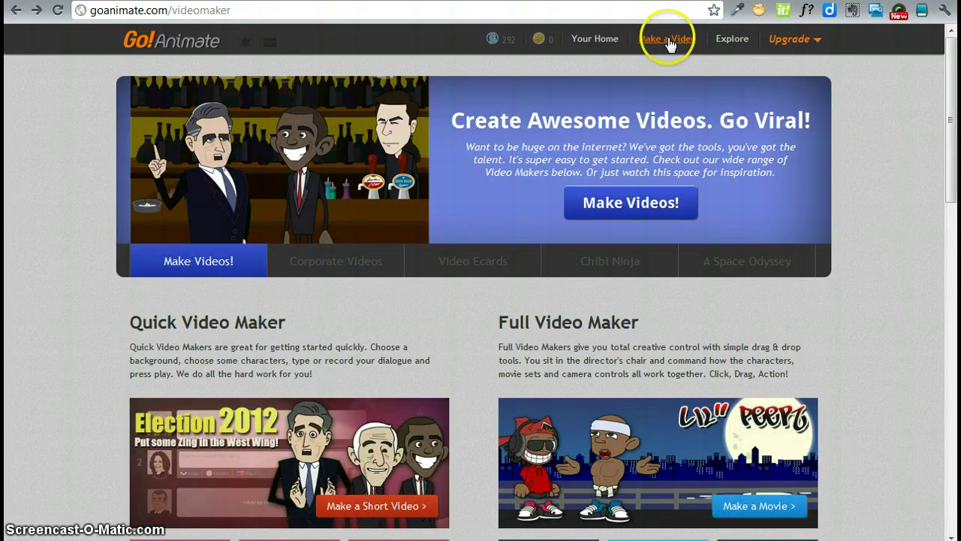
scroll(856, 368, down, 3)
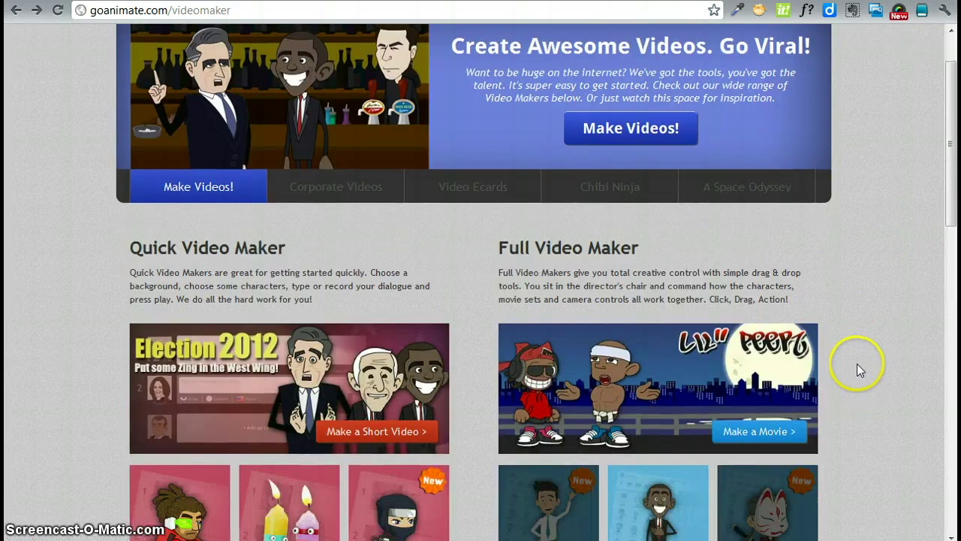
scroll(856, 368, up, 3)
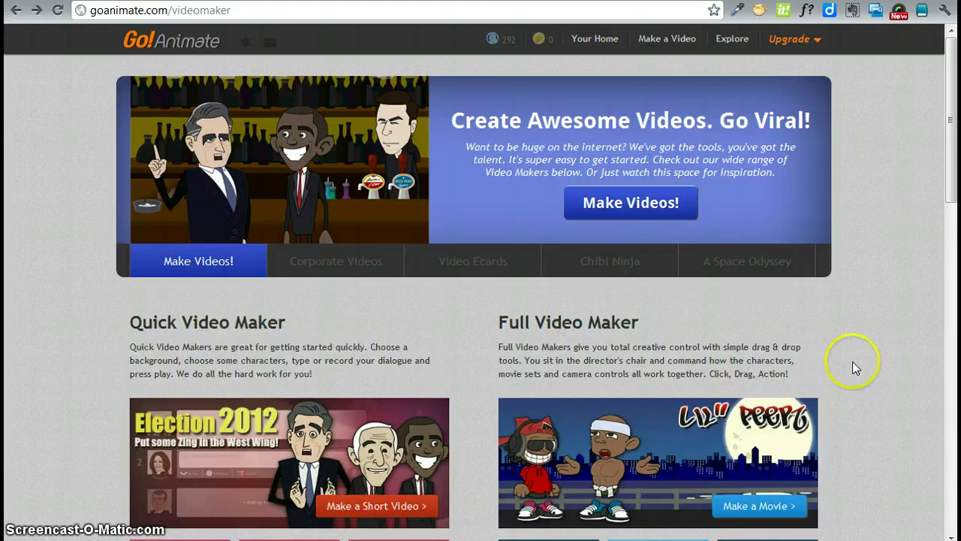
scroll(855, 373, down, 2)
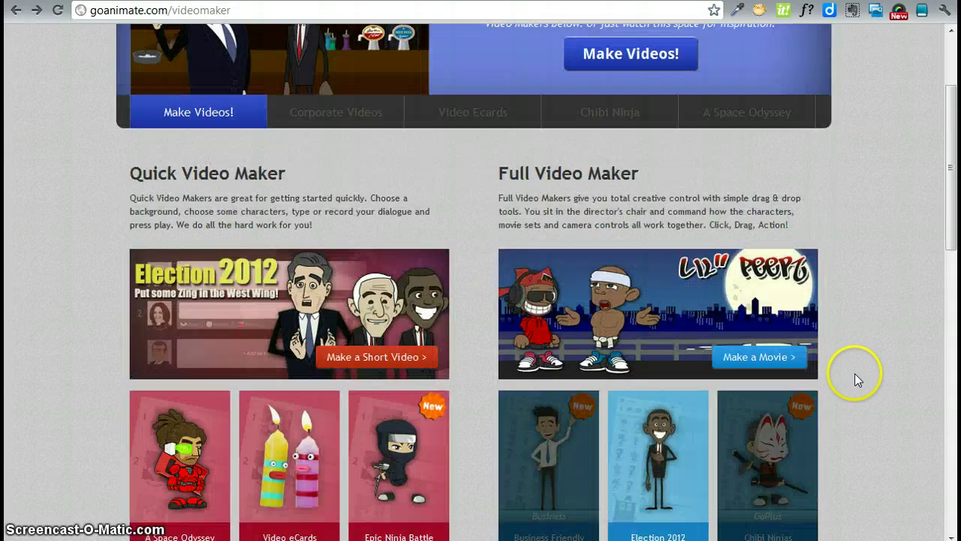
click(745, 366)
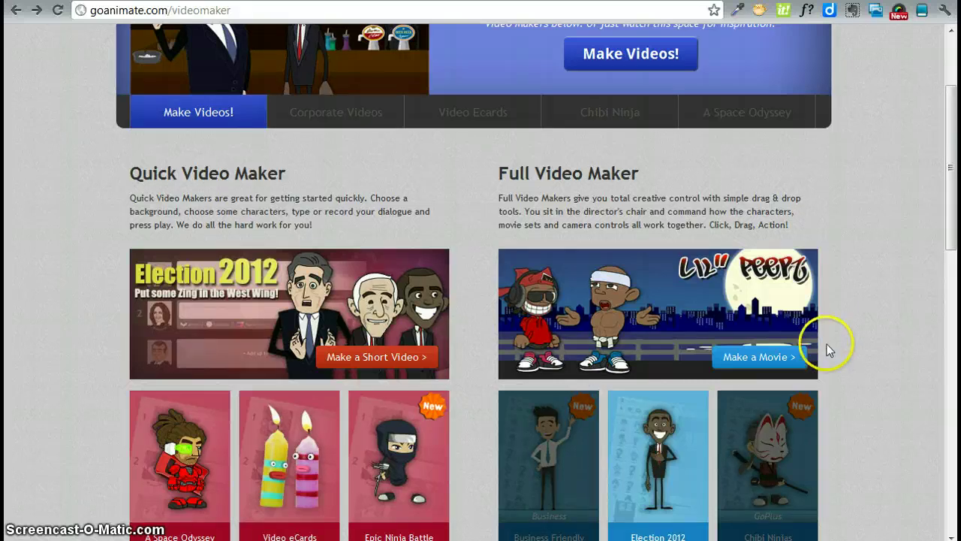
scroll(856, 334, down, 3)
scroll(862, 337, down, 4)
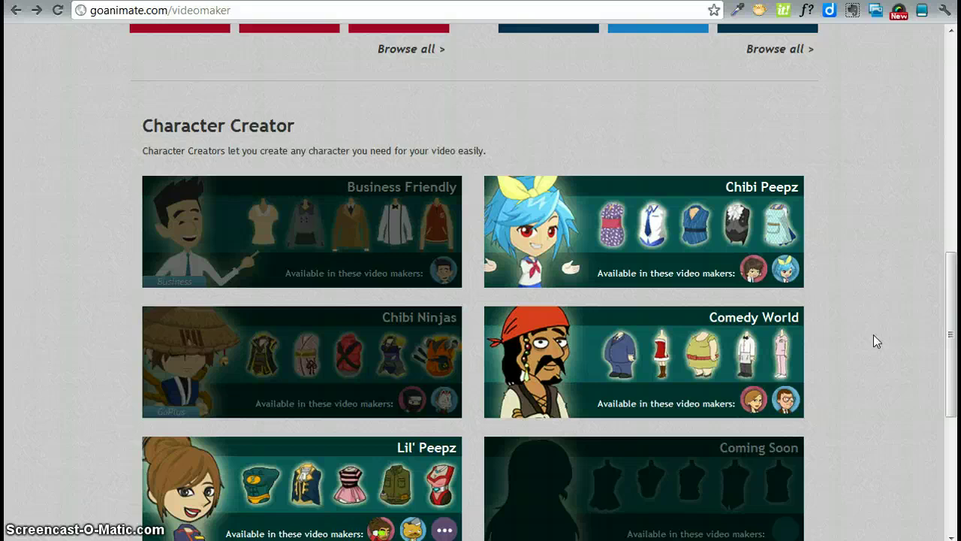
mouse_move(873, 334)
mouse_down()
mouse_move(936, 307)
mouse_move(892, 278)
mouse_up()
scroll(870, 270, up, 3)
scroll(870, 270, up, 1)
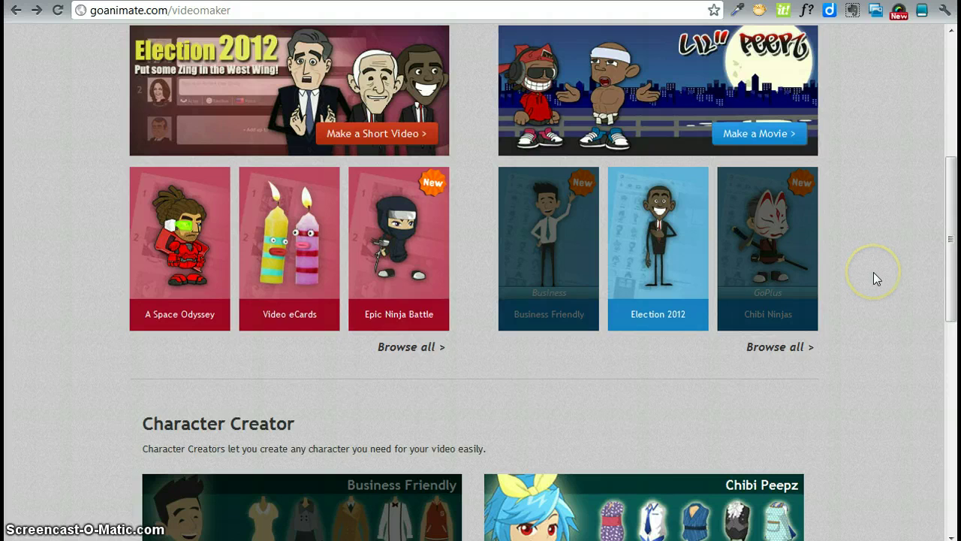
scroll(873, 279, up, 1)
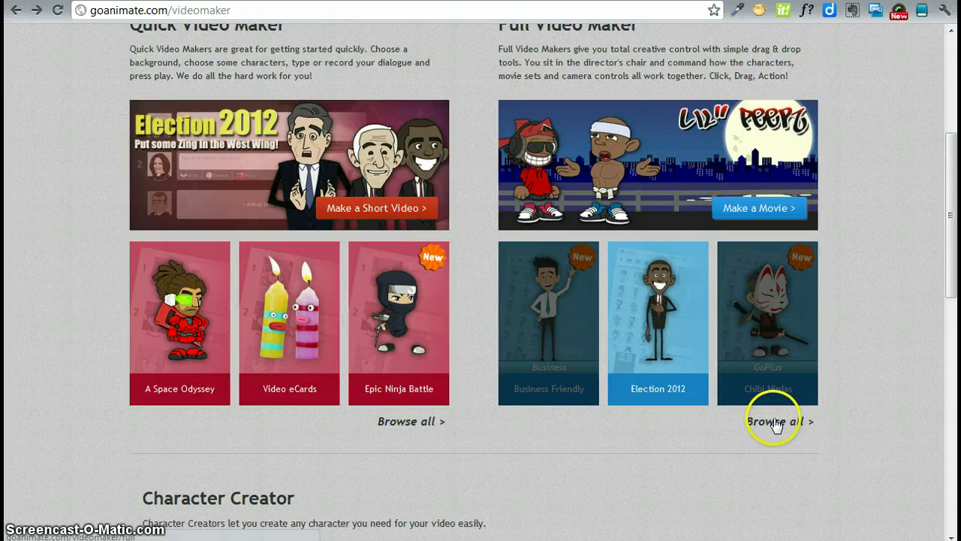
Browse all Full Video Maker themes and start a movie with Cartoon Classics.
click(777, 422)
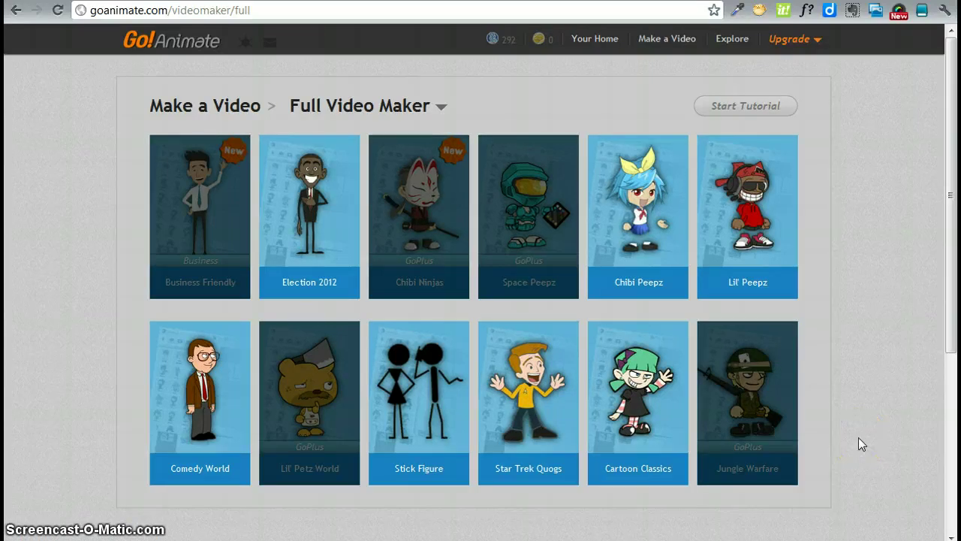
drag(841, 419, 813, 386)
drag(812, 383, 642, 409)
click(642, 405)
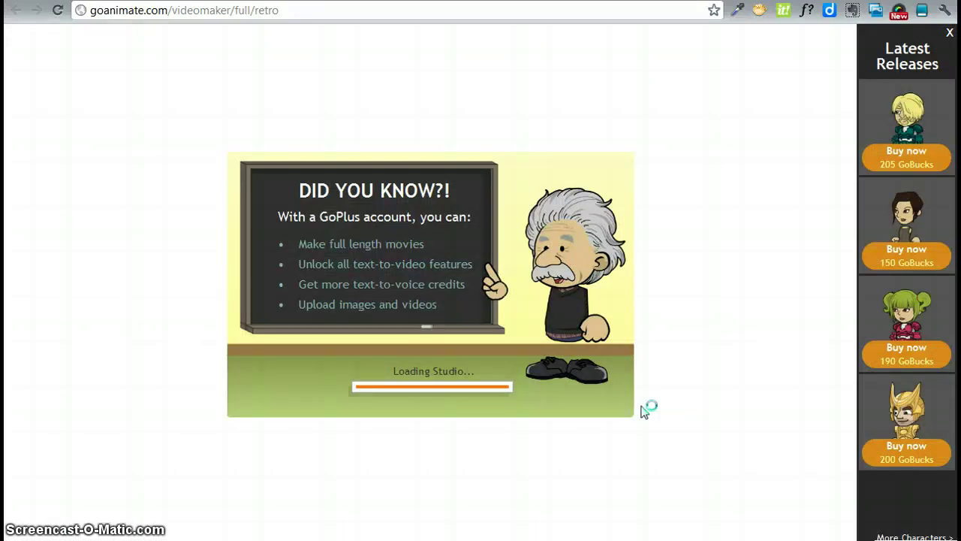
Dismiss the Latest Releases sidebar while the Cartoon Classics studio finishes loading.
click(949, 34)
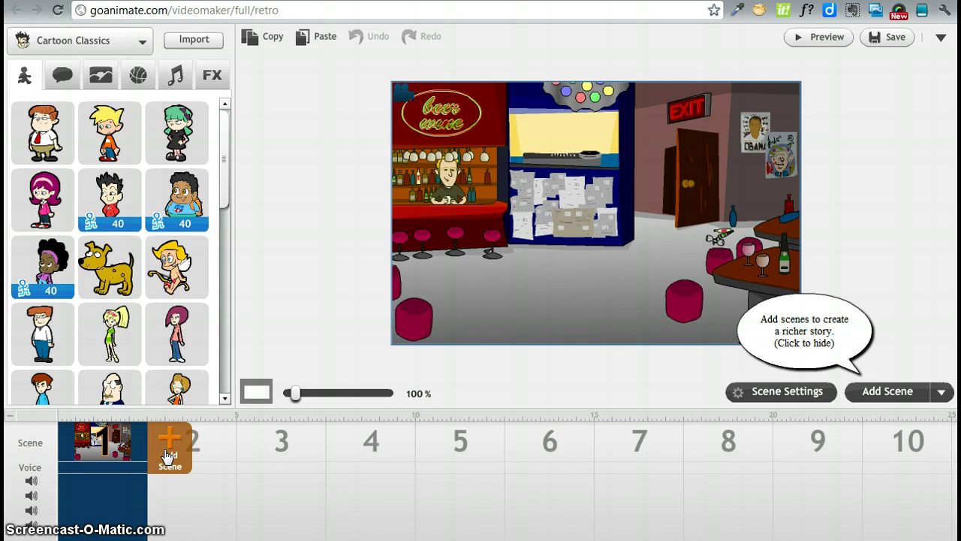
click(165, 458)
click(157, 490)
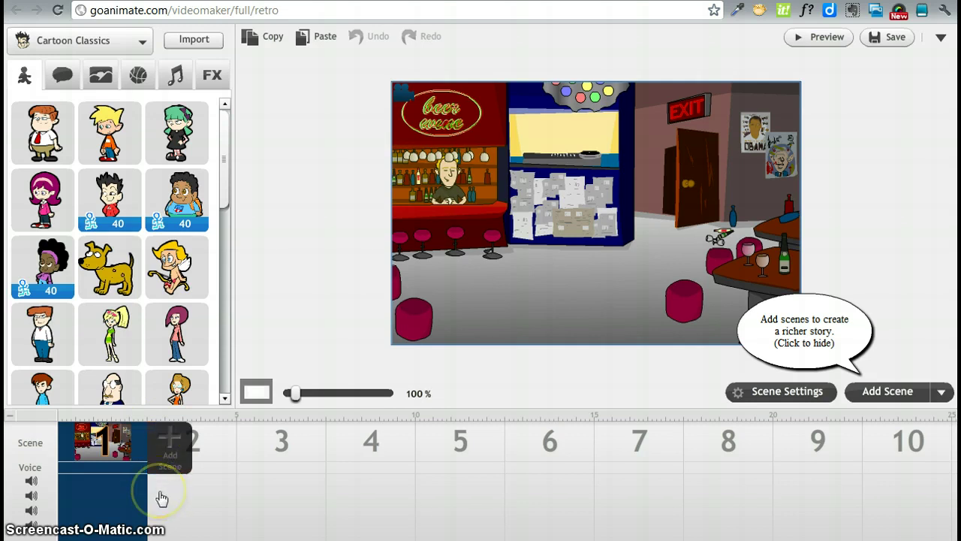
mouse_move(161, 498)
mouse_down()
mouse_move(247, 508)
mouse_move(958, 476)
mouse_up()
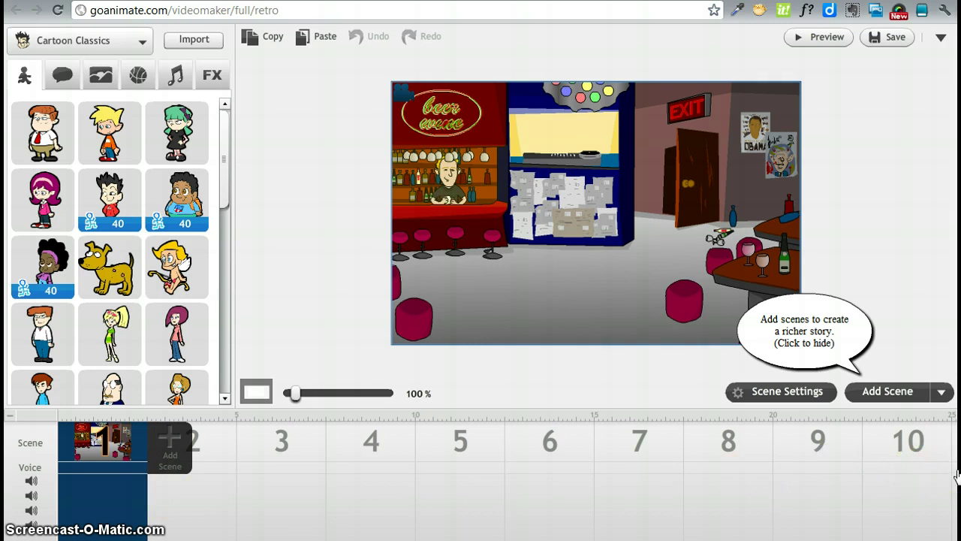
mouse_move(918, 414)
mouse_down()
mouse_move(740, 390)
mouse_move(618, 455)
mouse_move(264, 469)
mouse_move(311, 449)
mouse_up()
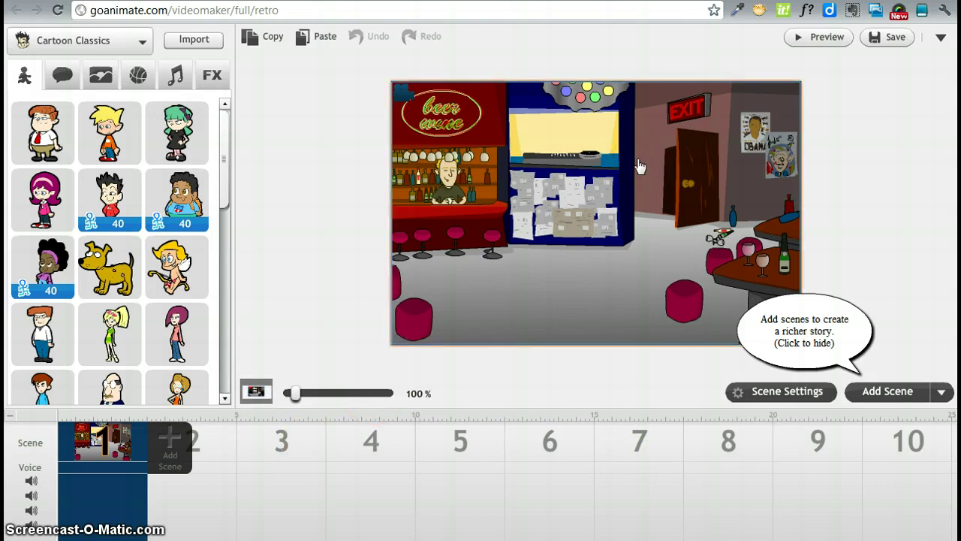
click(556, 125)
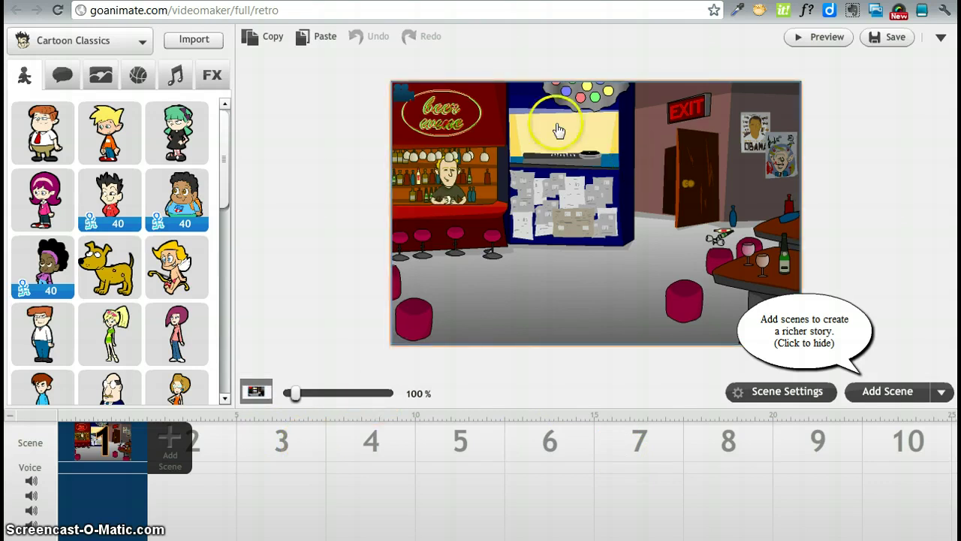
click(140, 73)
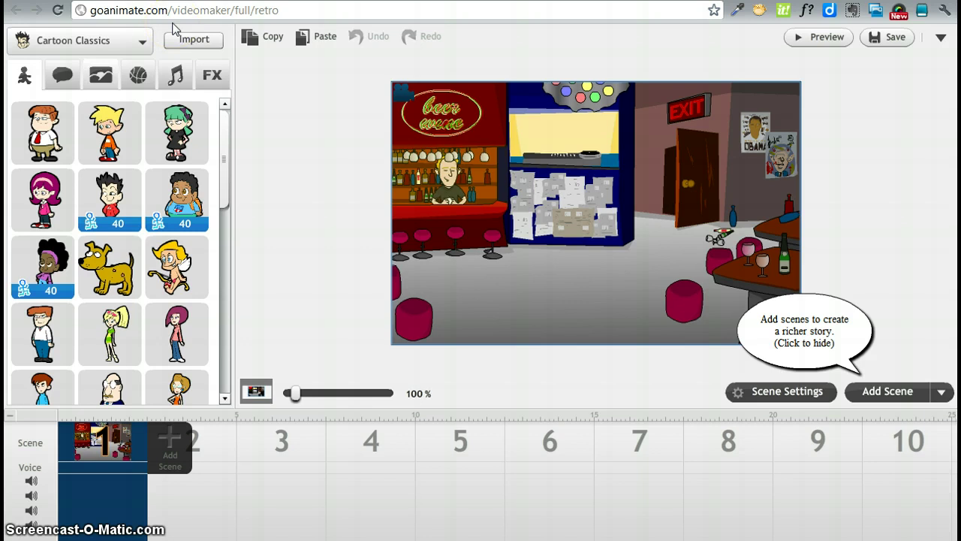
Swap scene 1's bar backdrop for the Playground background from the Backgrounds library.
click(102, 76)
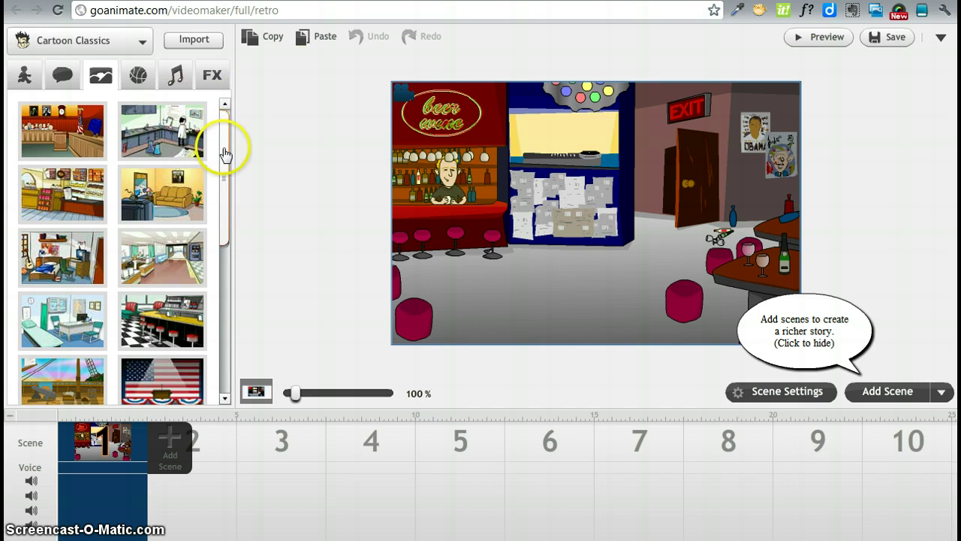
drag(225, 150, 223, 392)
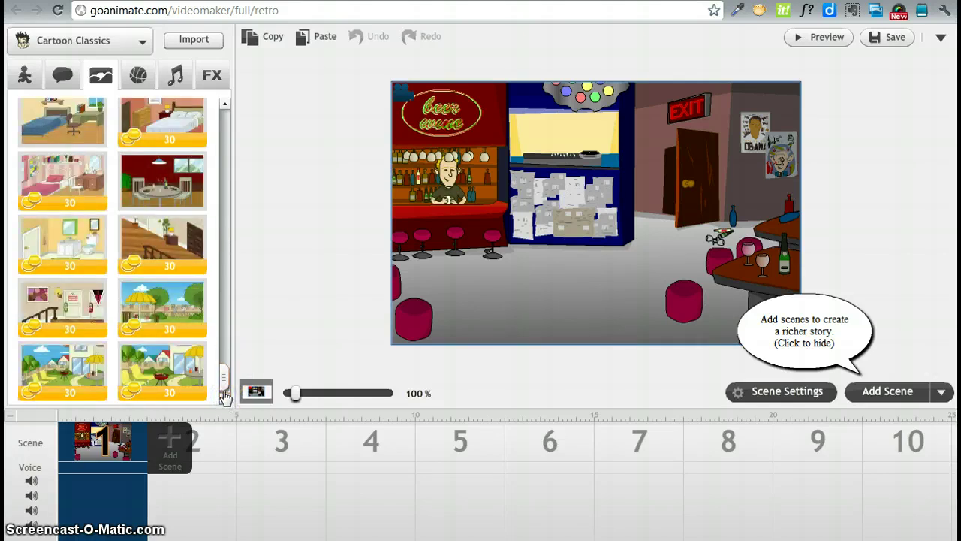
click(225, 121)
click(224, 121)
click(224, 120)
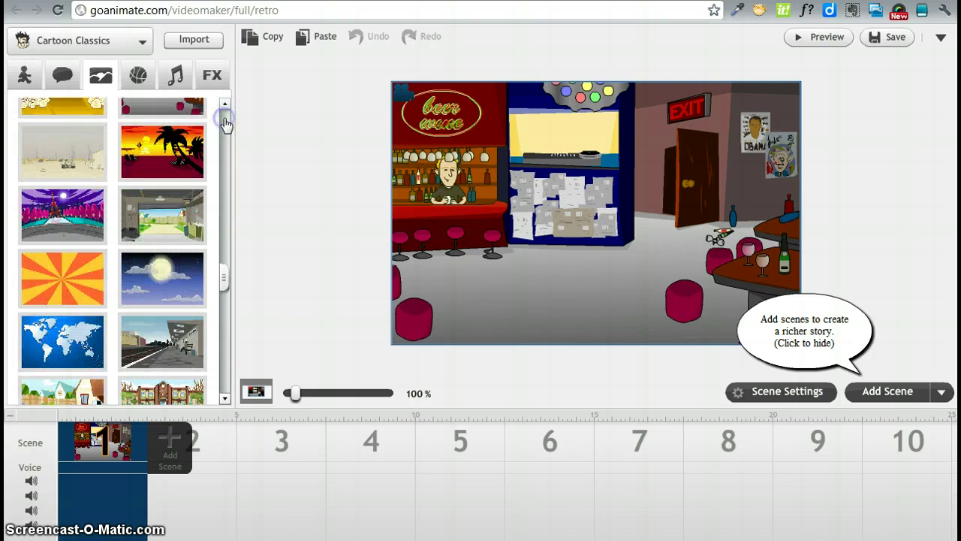
click(224, 120)
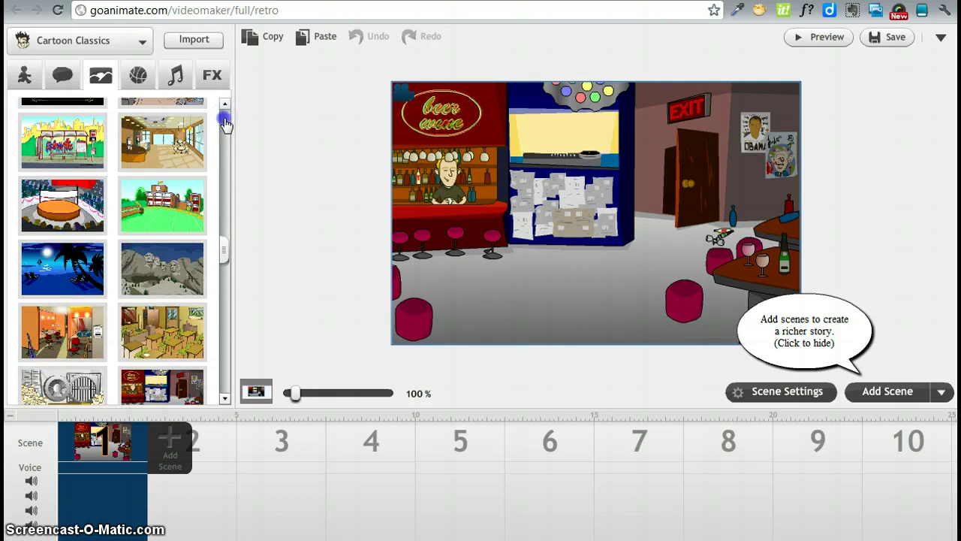
click(159, 214)
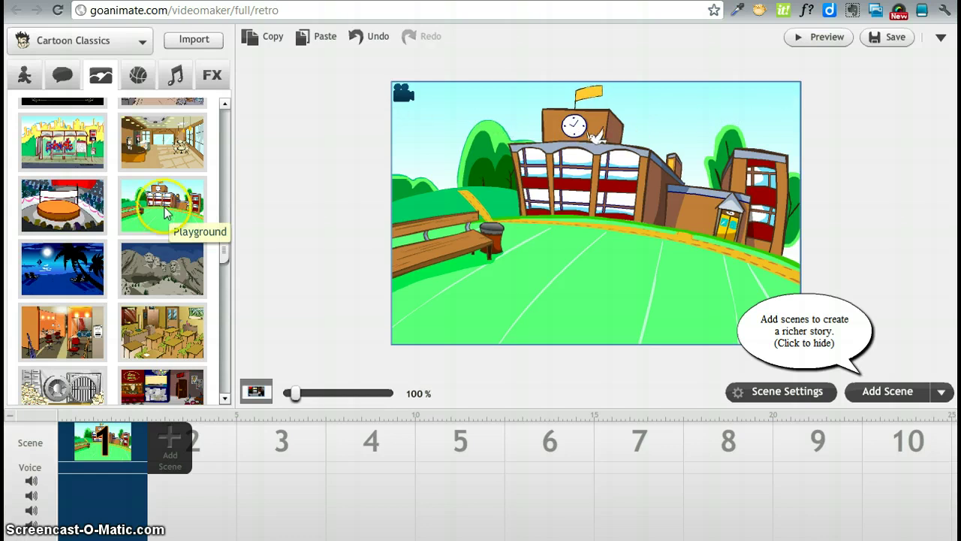
Keep the Cartoon Classics theme and show its Characters library beside the playground.
click(54, 30)
click(54, 30)
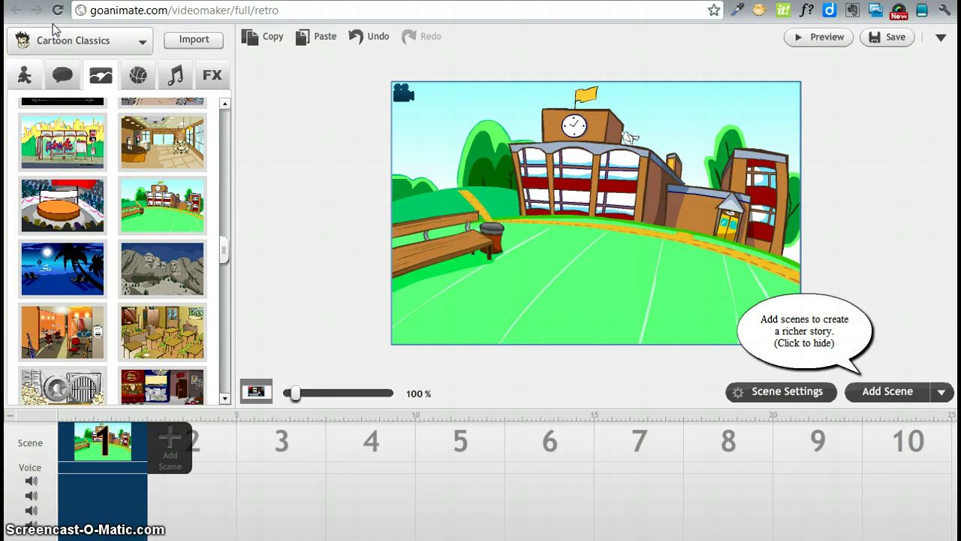
click(25, 77)
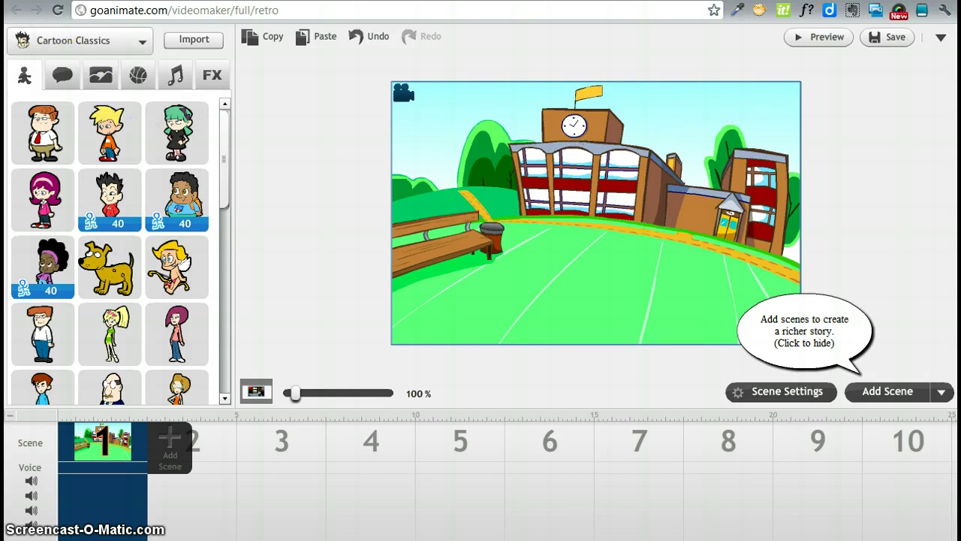
click(154, 1)
Add the blond boy and the pink-haired girl, placing the girl to the boy's left.
click(110, 133)
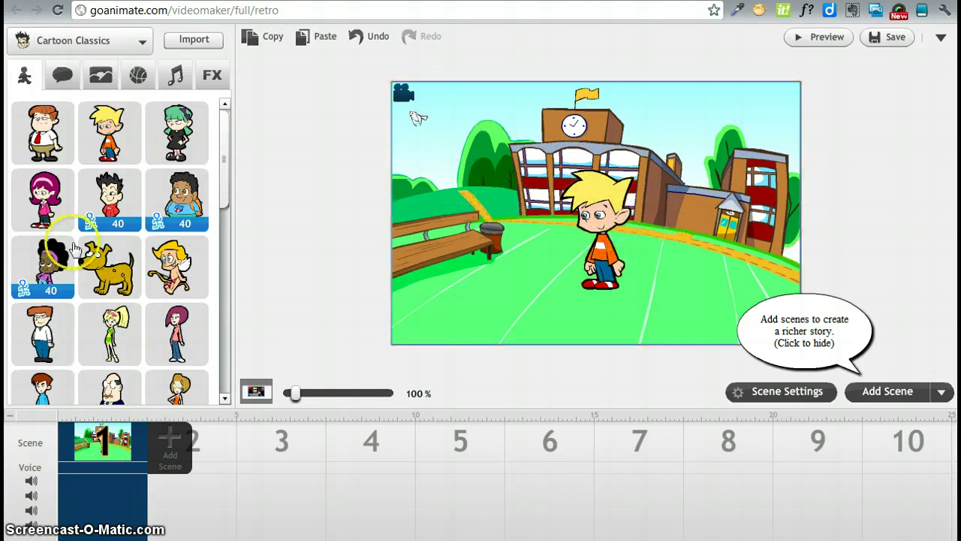
click(62, 208)
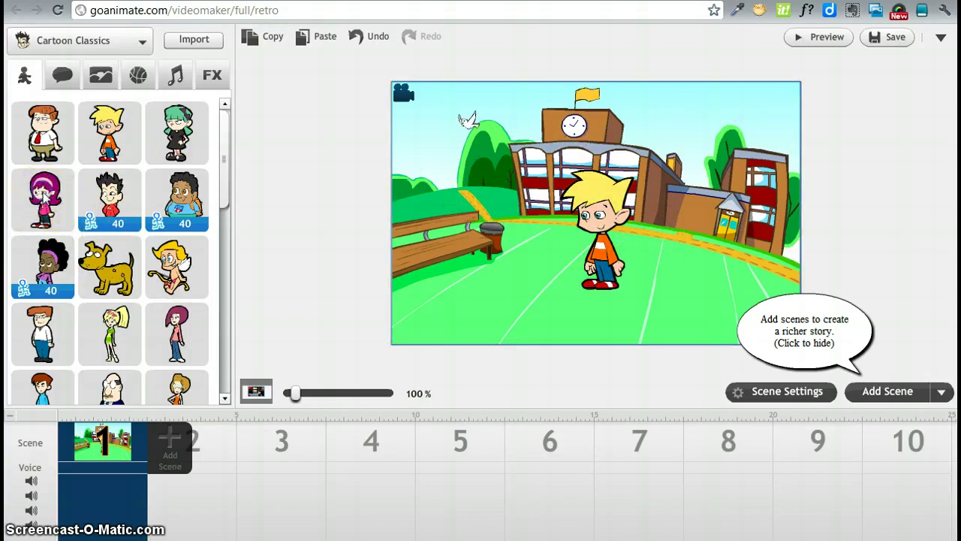
click(594, 225)
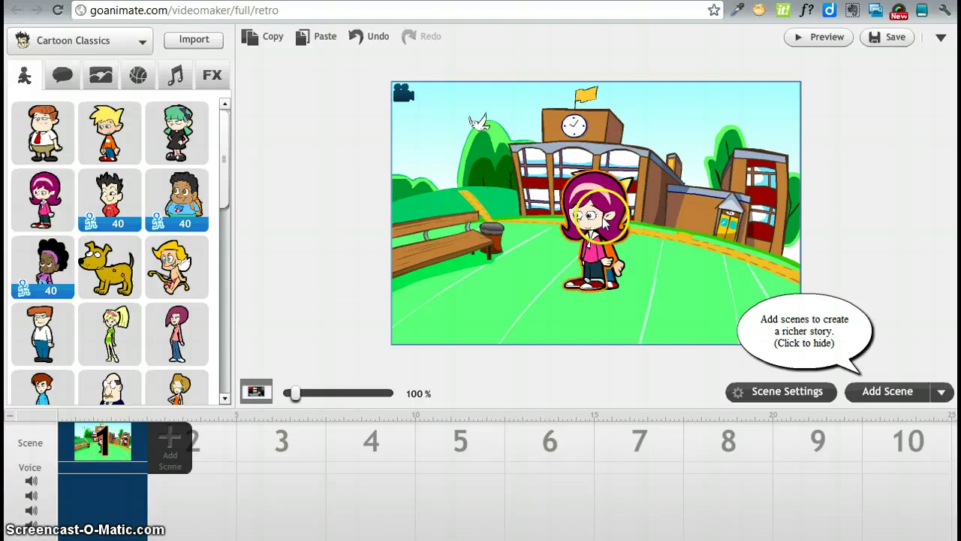
drag(593, 225, 482, 239)
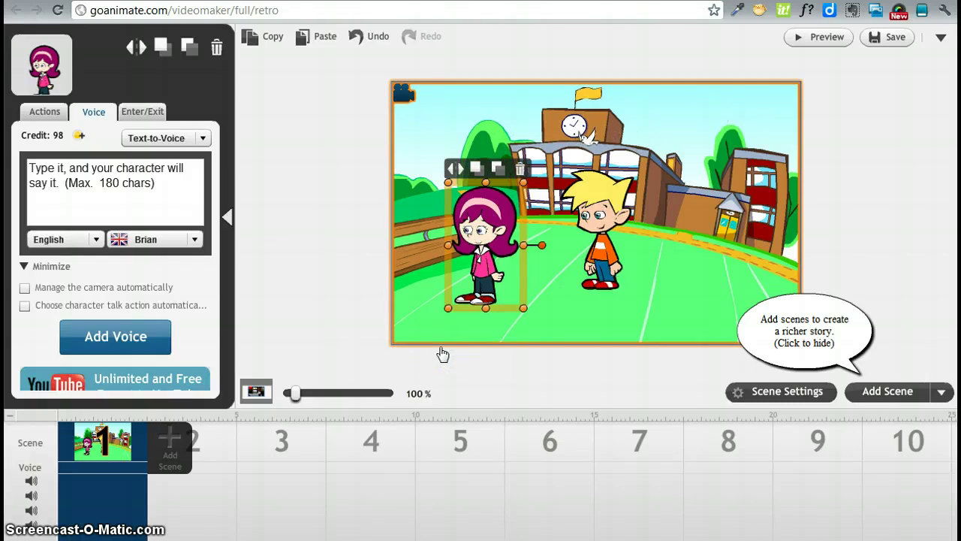
click(227, 217)
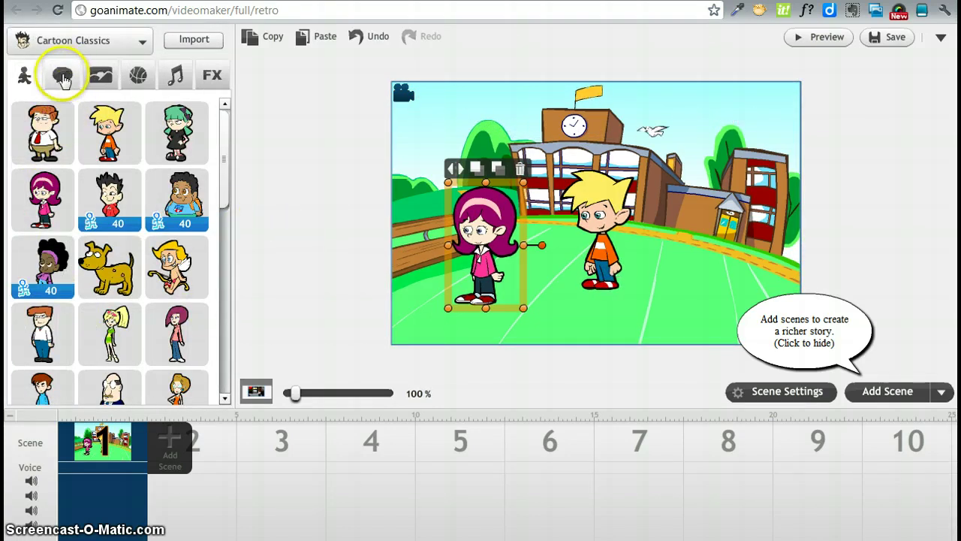
Add the first oval bubble from the speech bubble library to the playground scene.
click(63, 78)
click(33, 122)
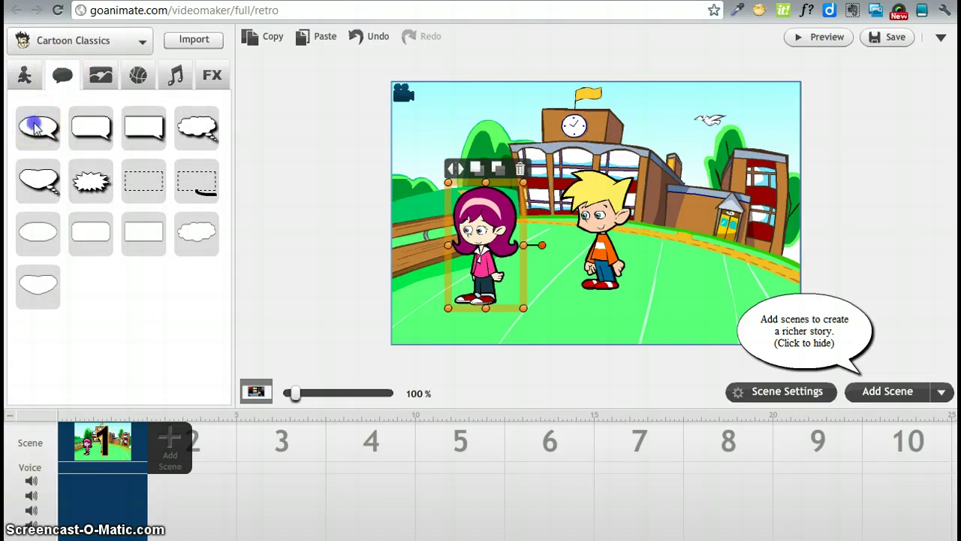
click(34, 128)
click(33, 129)
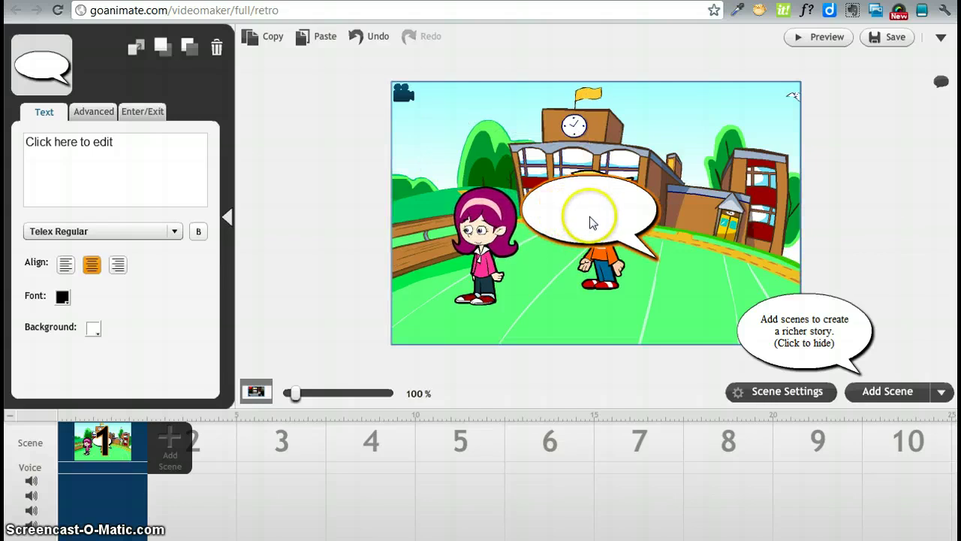
Move the bubble to the top left and aim its tail at the girl's head.
drag(579, 215, 499, 126)
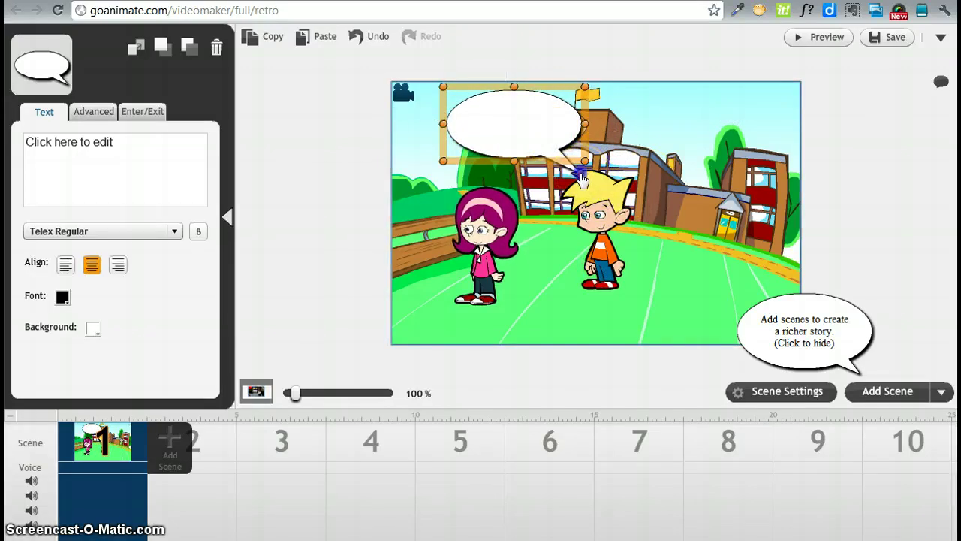
drag(583, 178, 552, 194)
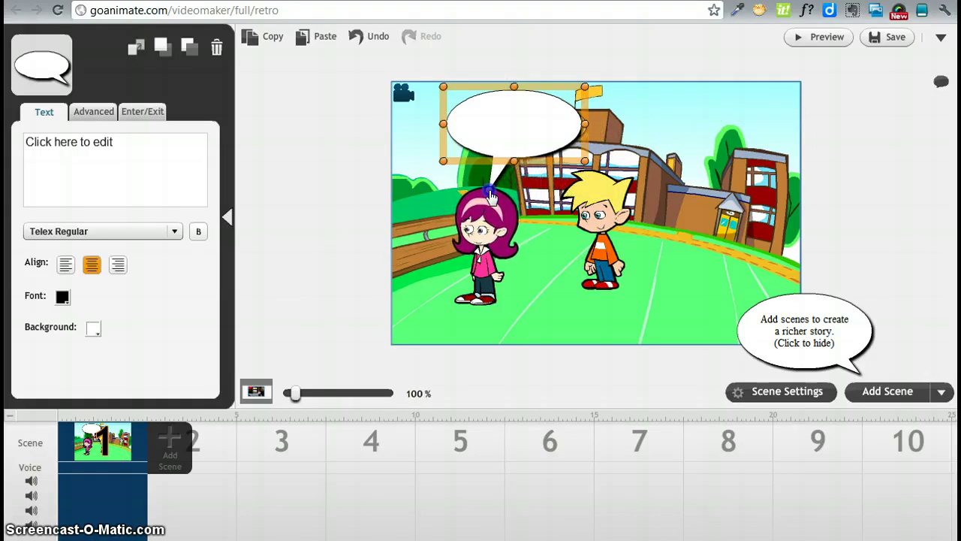
Type the girl's self-introduction ending 'What is your name?' into her speech bubble.
click(157, 143)
text(Hell)
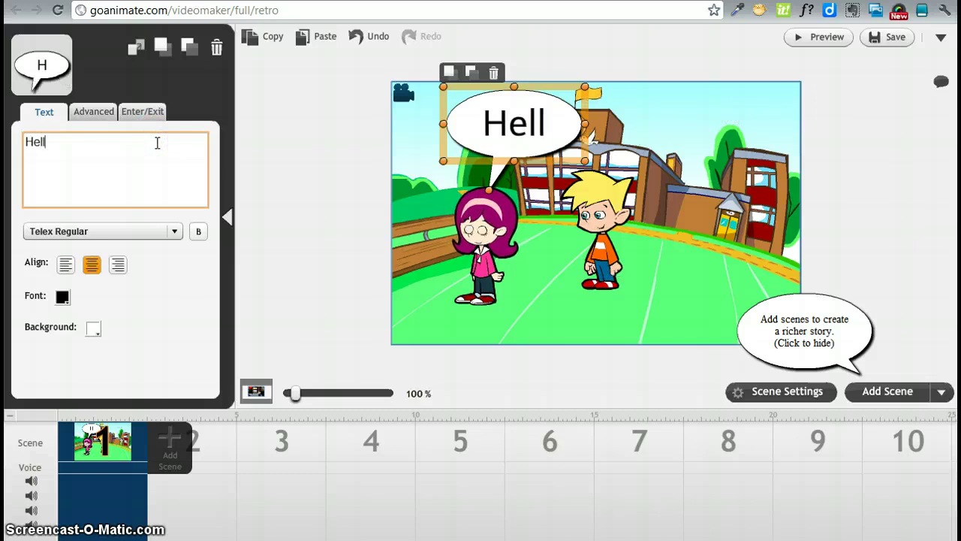
text(o!  My )
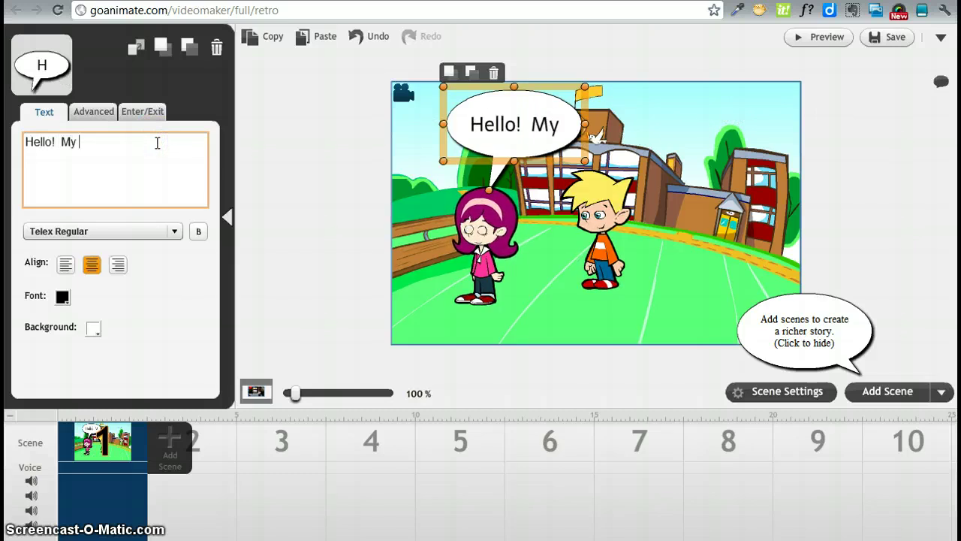
text(name is E)
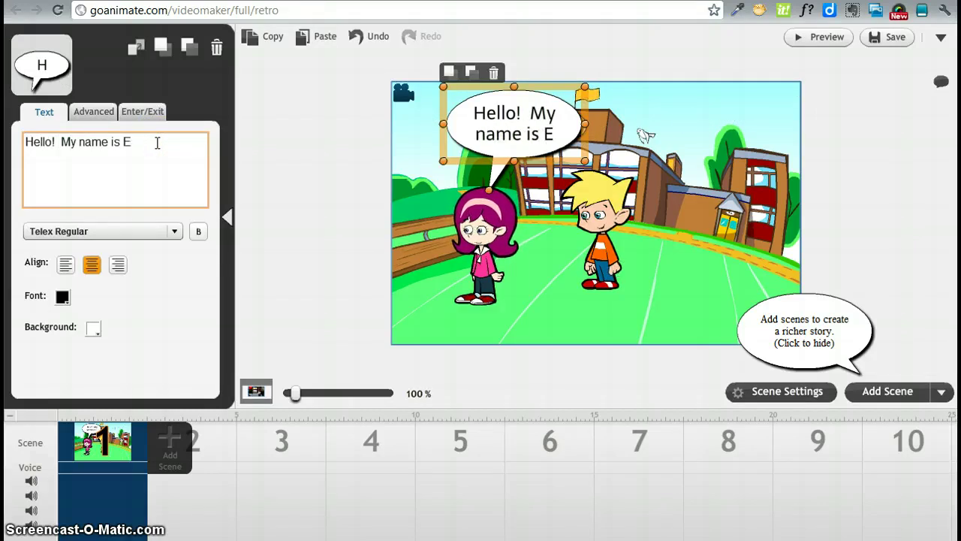
text(va.  W)
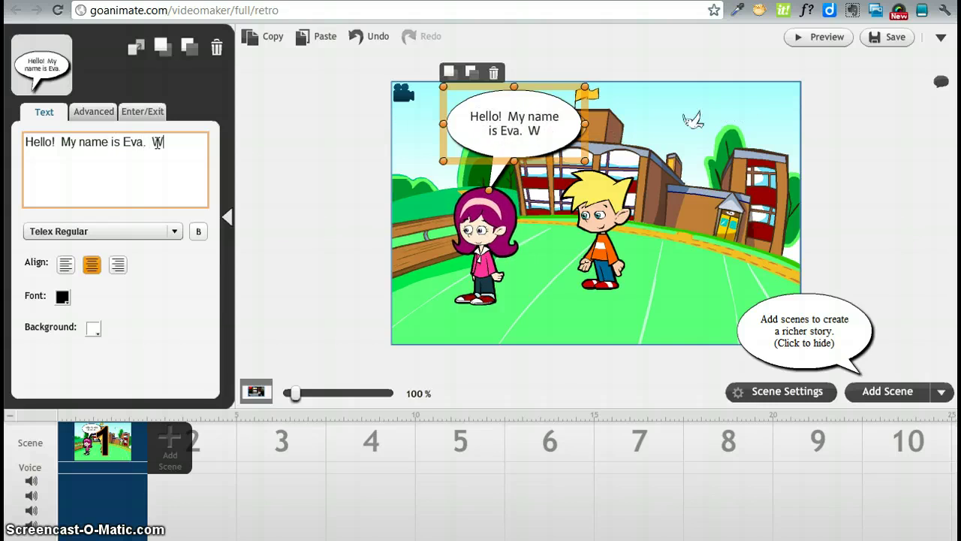
text(hat is your name?)
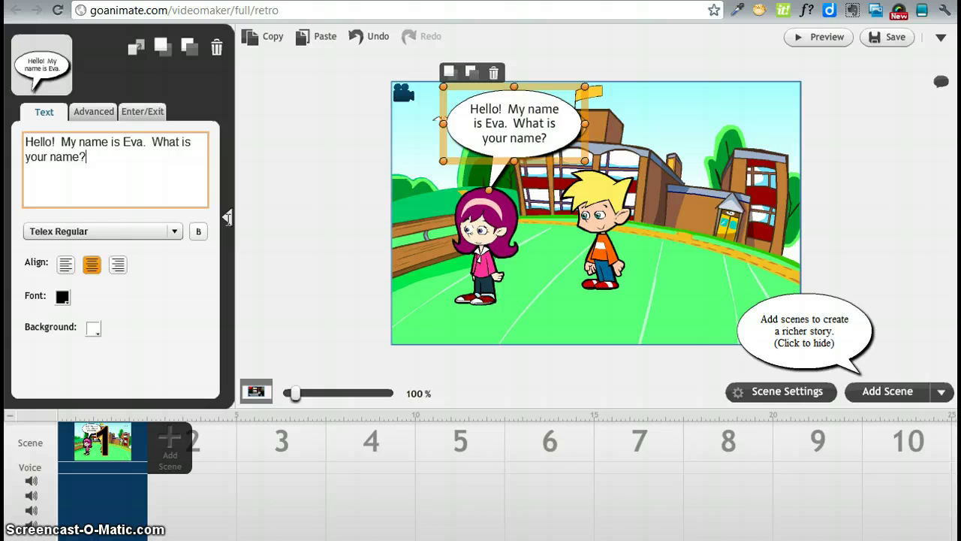
click(228, 220)
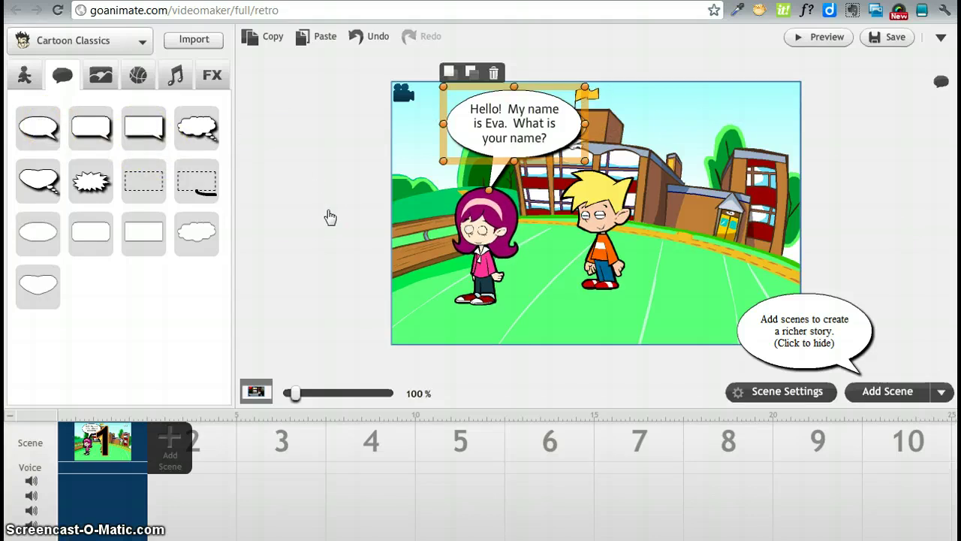
Create scene 2 repeating the playground with the girl and boy, minus the bubble.
click(172, 443)
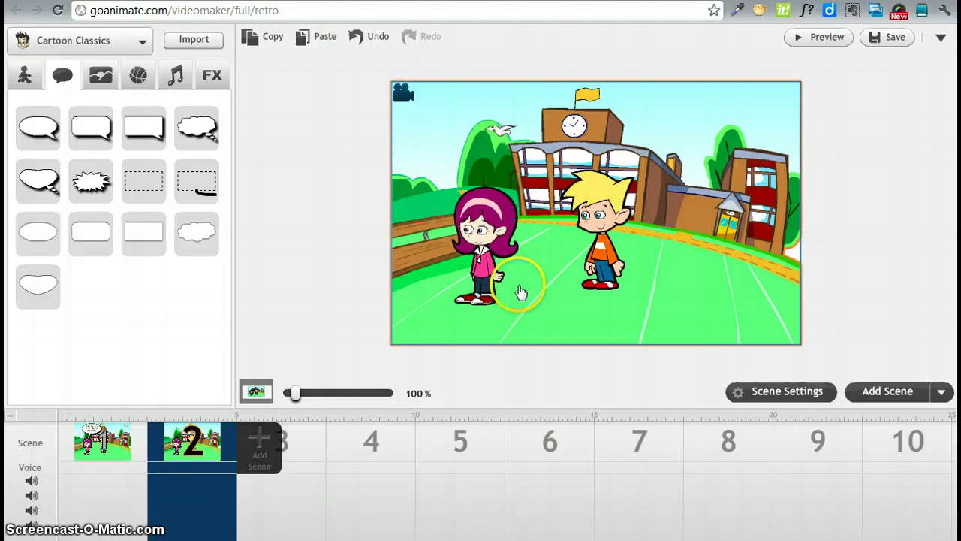
click(161, 423)
click(100, 447)
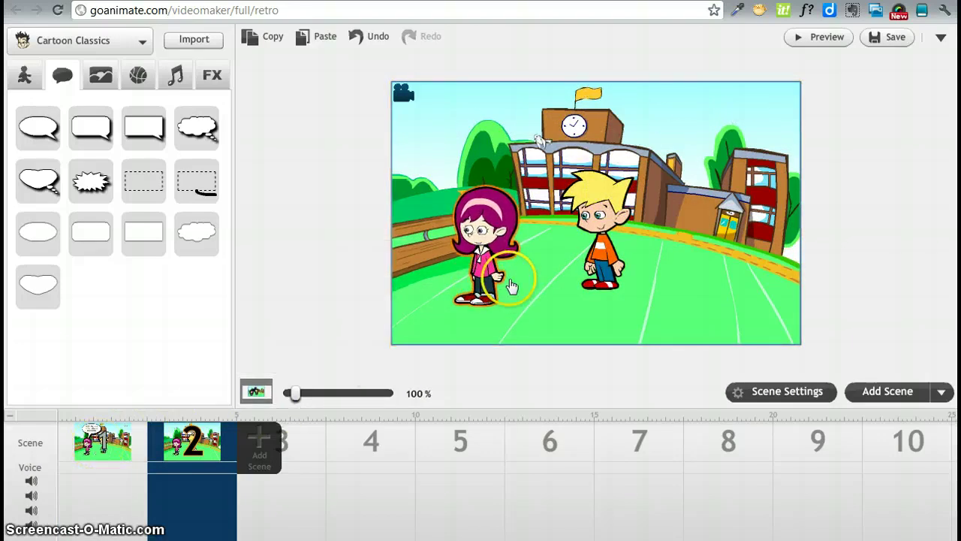
Place an oval bubble at scene 2's upper right with its tail aimed at the boy.
click(35, 130)
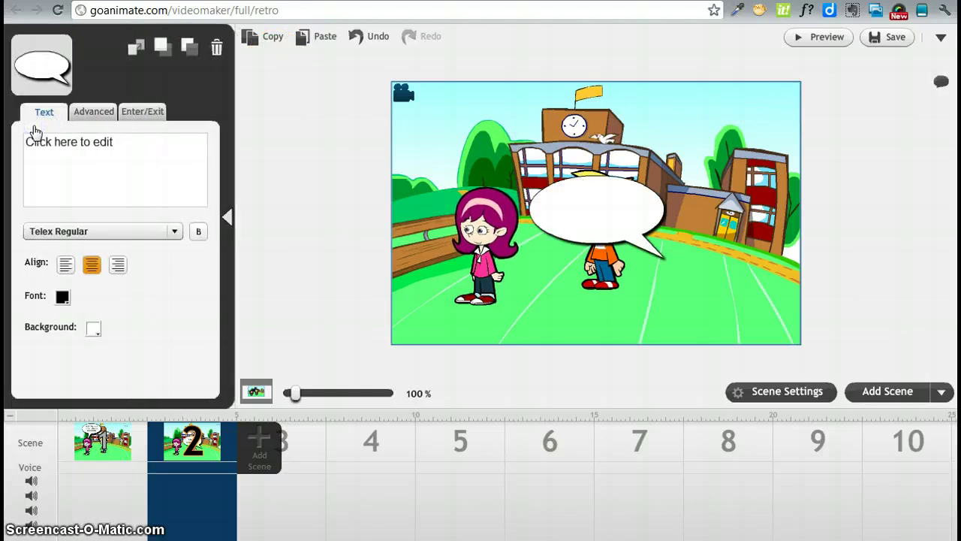
click(568, 227)
drag(568, 227, 680, 142)
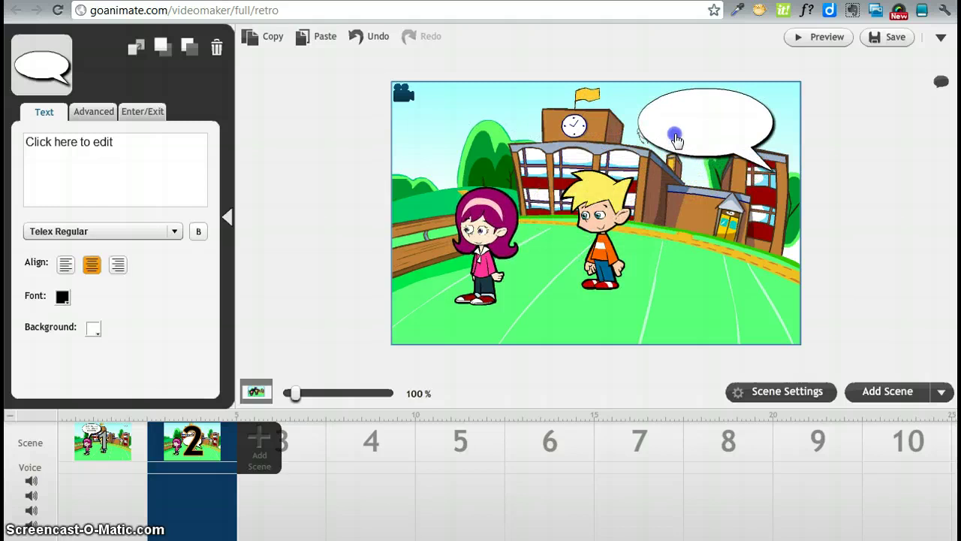
click(772, 162)
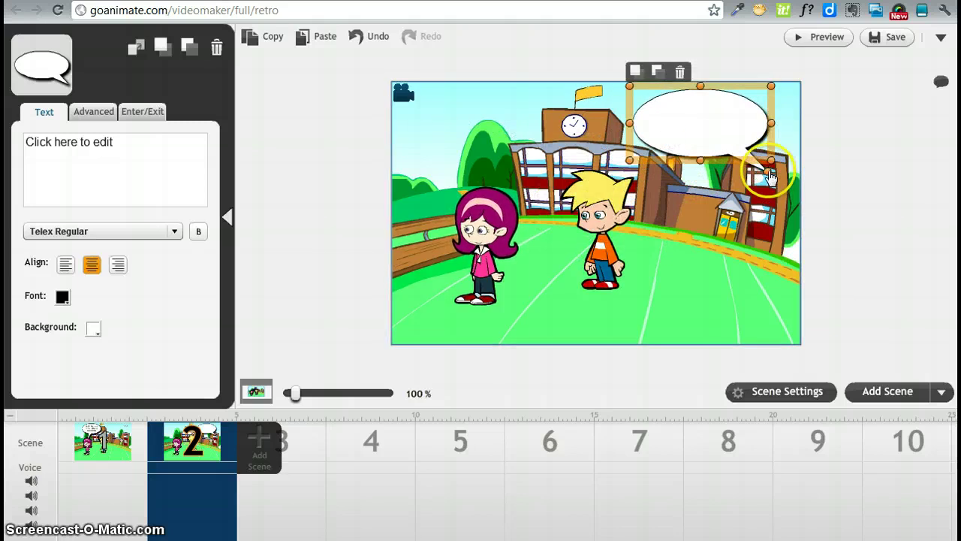
mouse_move(770, 174)
mouse_down()
mouse_move(650, 185)
mouse_move(616, 177)
mouse_up()
click(137, 147)
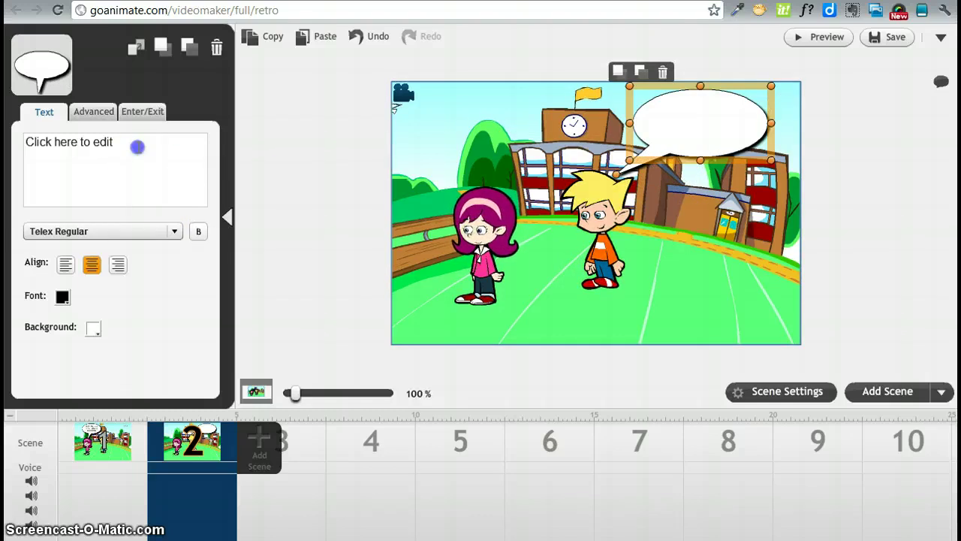
Enter 'My name is Ryan. Nice to meet you.' as the boy's bubble text, then close the bubble's text properties.
text(My)
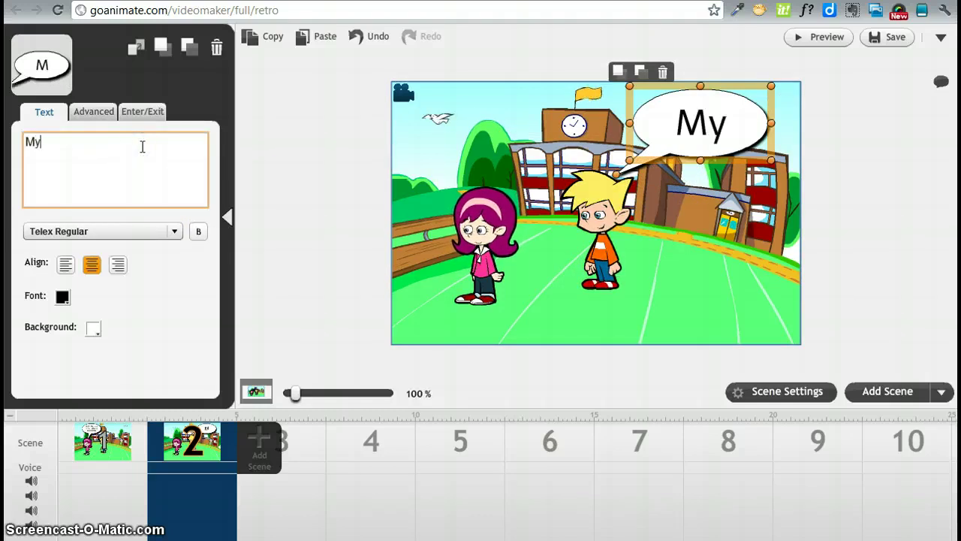
text( name is R)
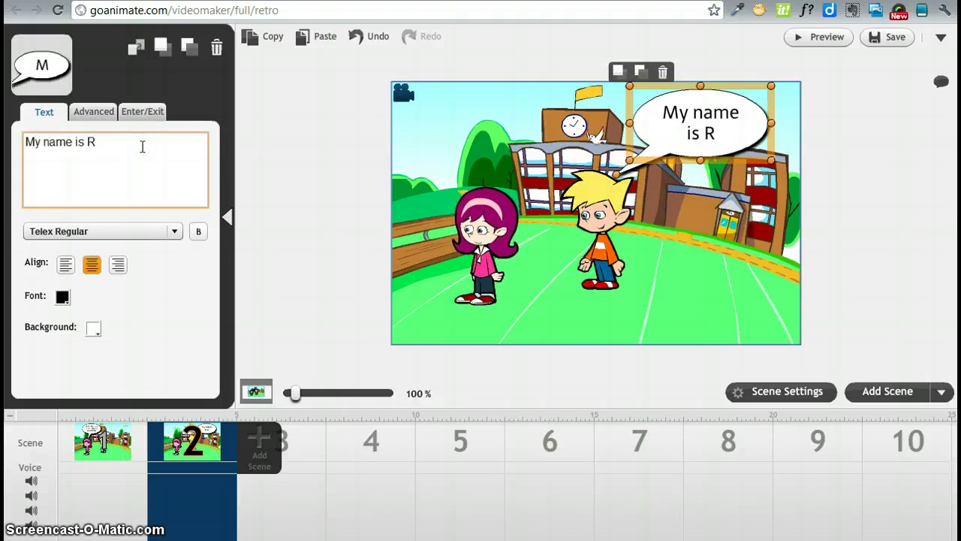
text(yan.  Nic)
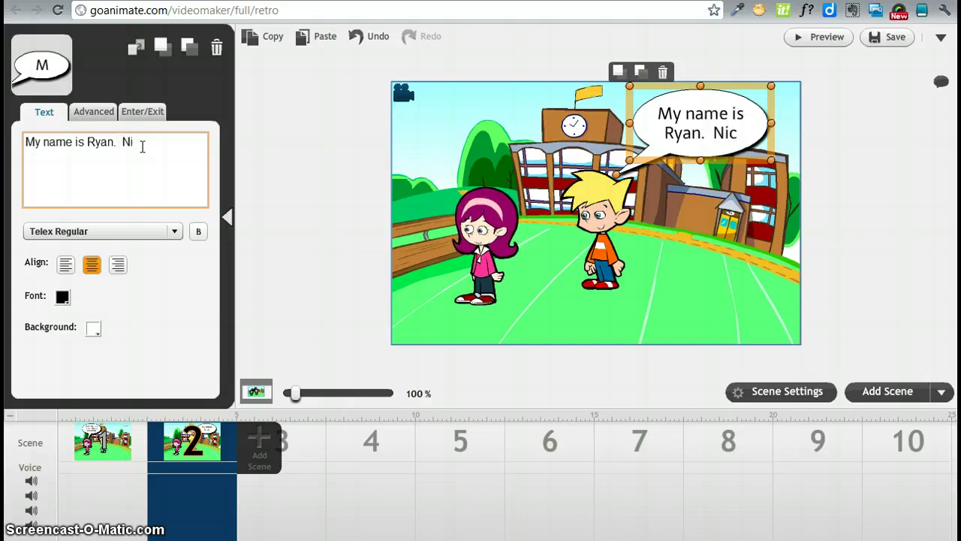
text(e to )
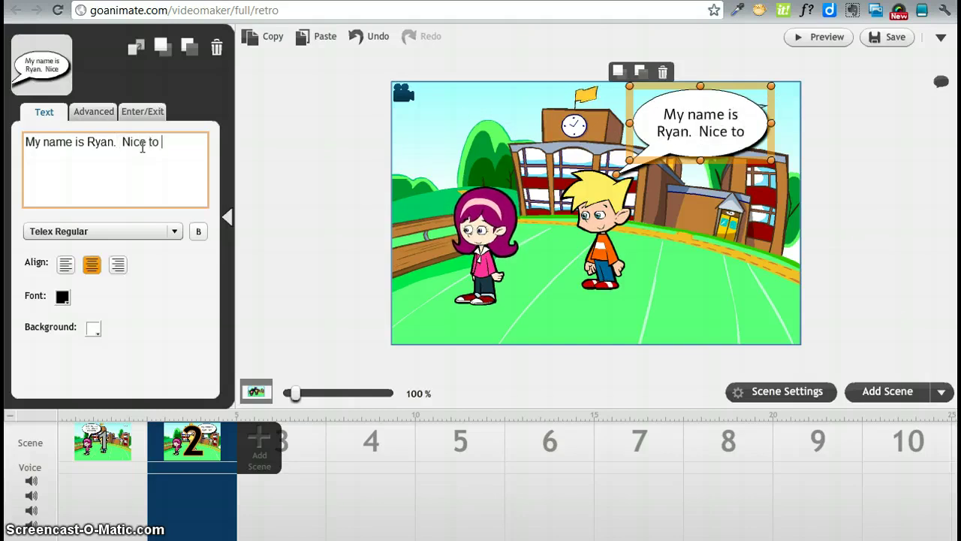
text(meet you.)
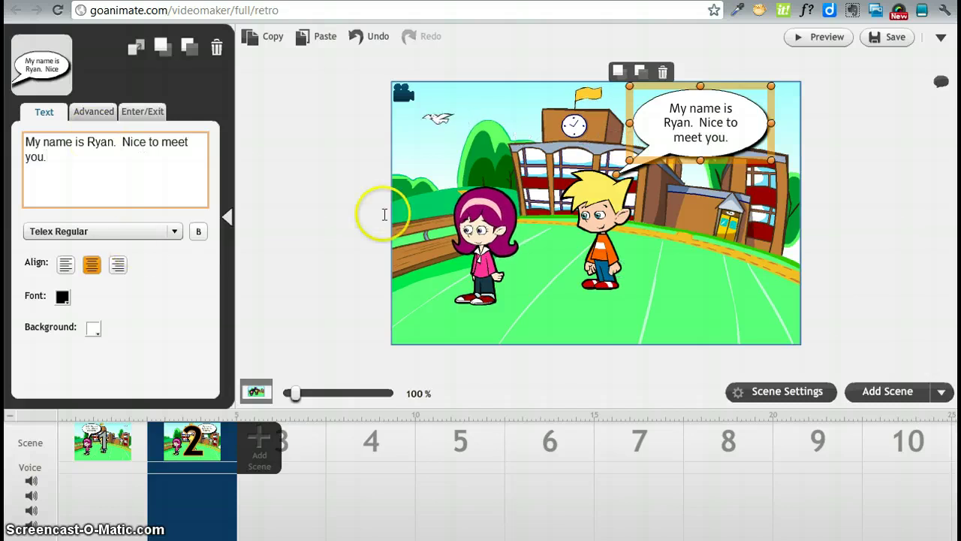
click(228, 217)
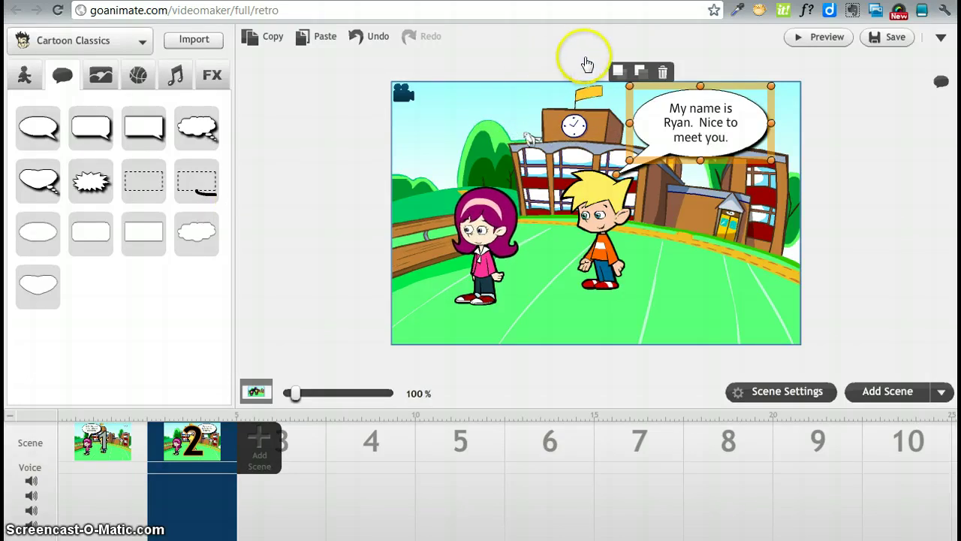
click(827, 39)
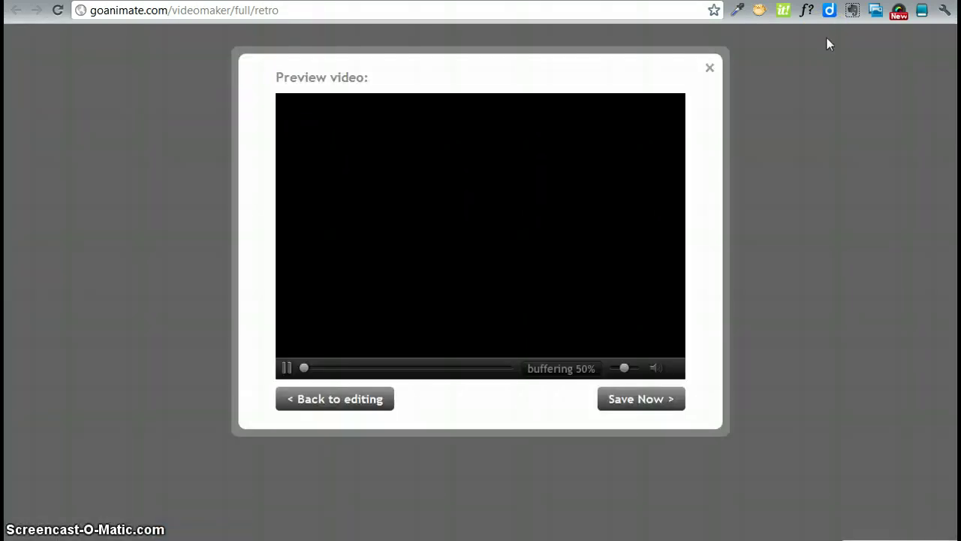
click(708, 273)
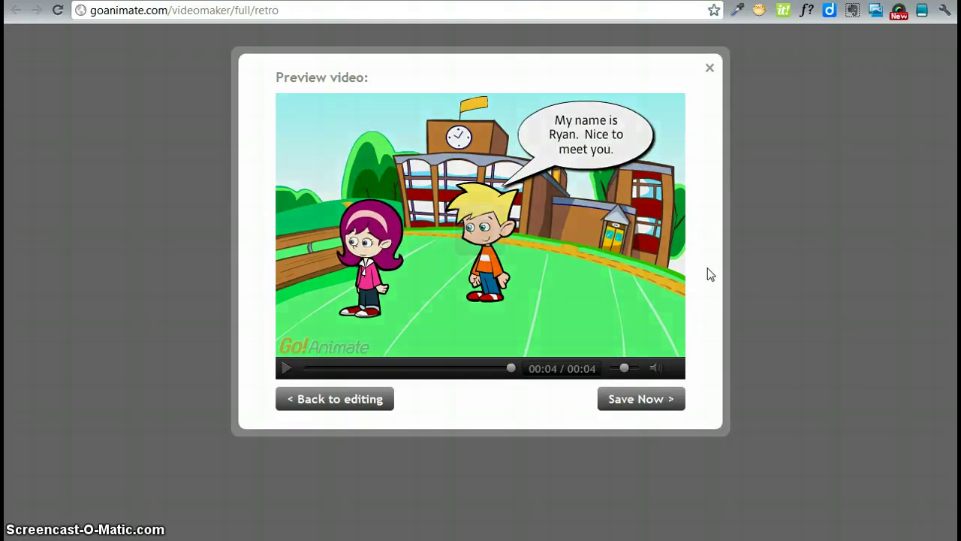
click(346, 427)
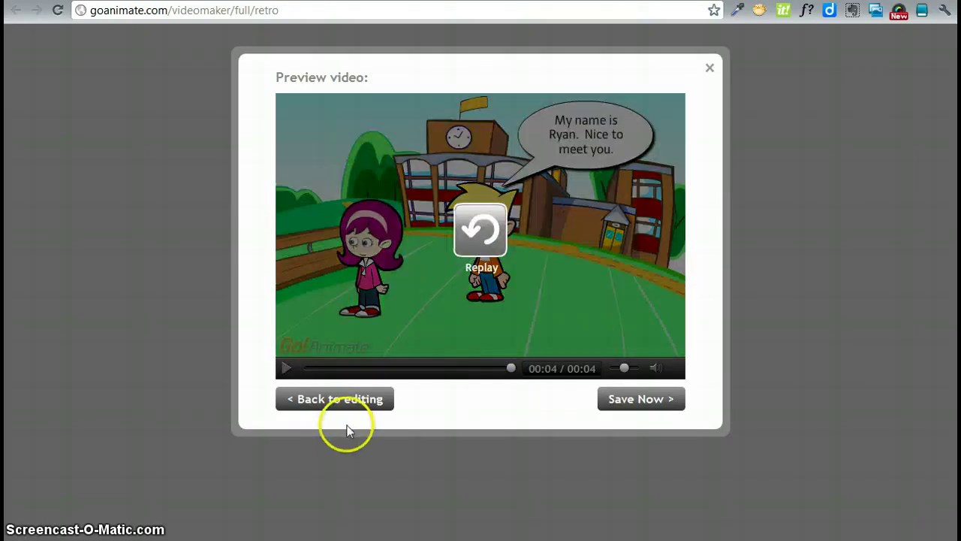
click(315, 386)
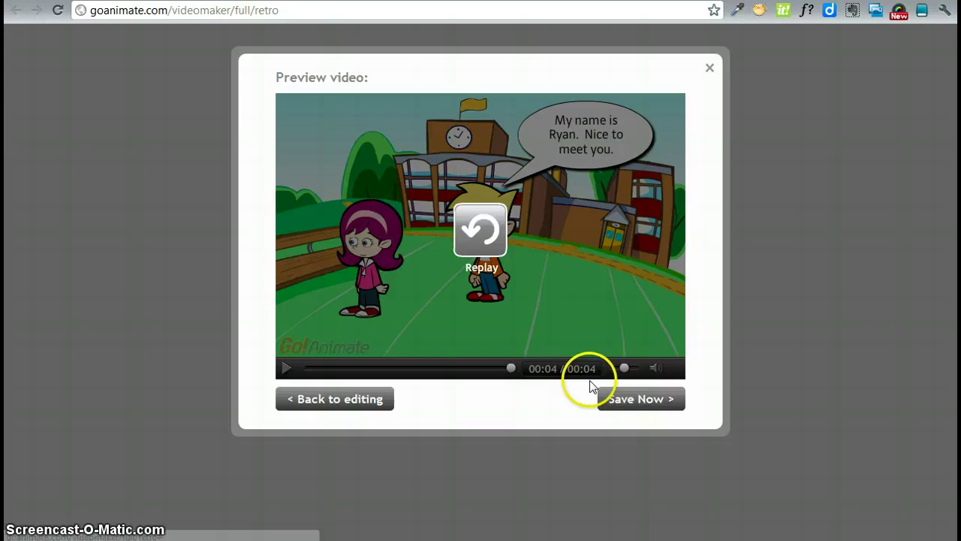
click(326, 403)
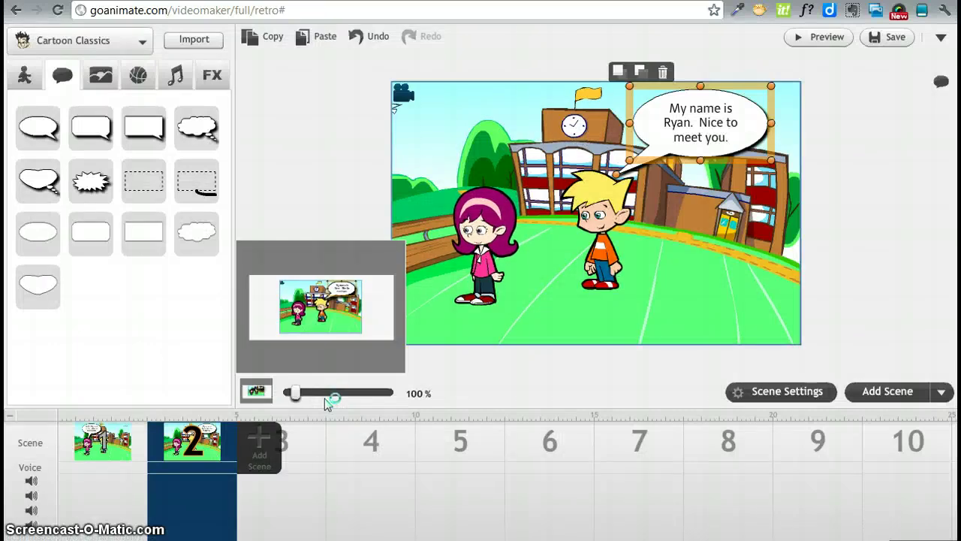